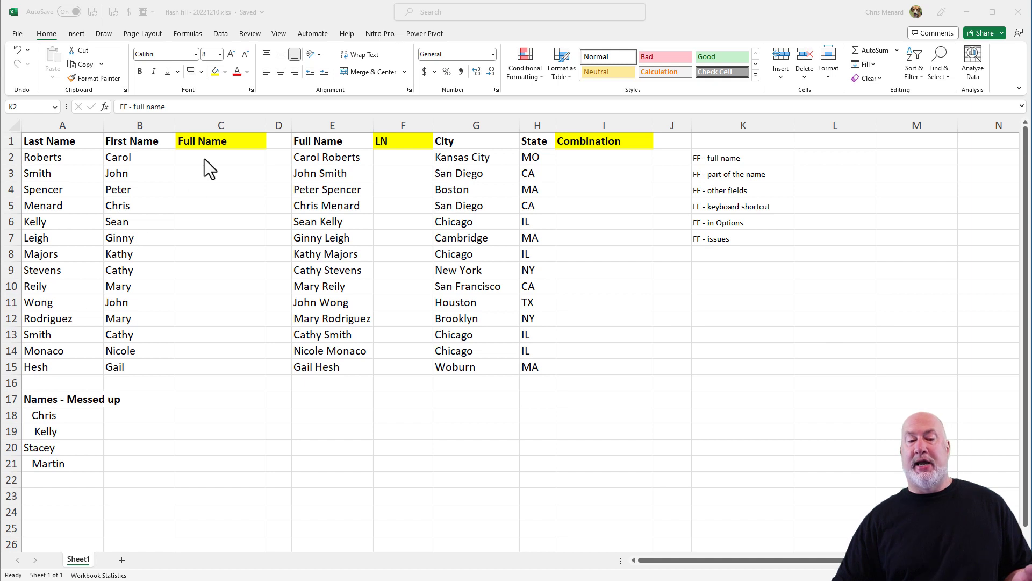
{"action": "key", "text": "F2"}
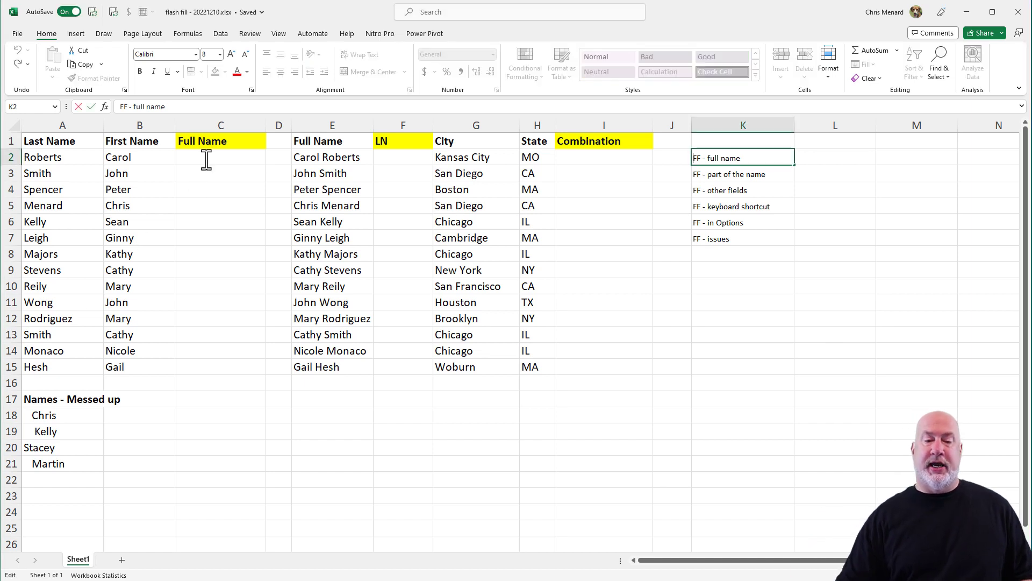
{"action": "left_click", "coordinate": [206, 160]}
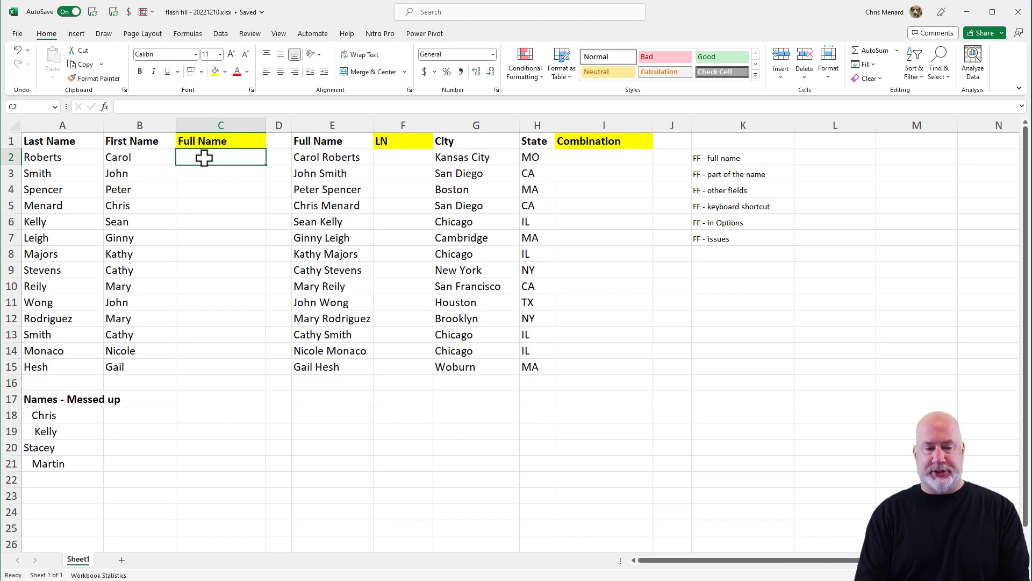
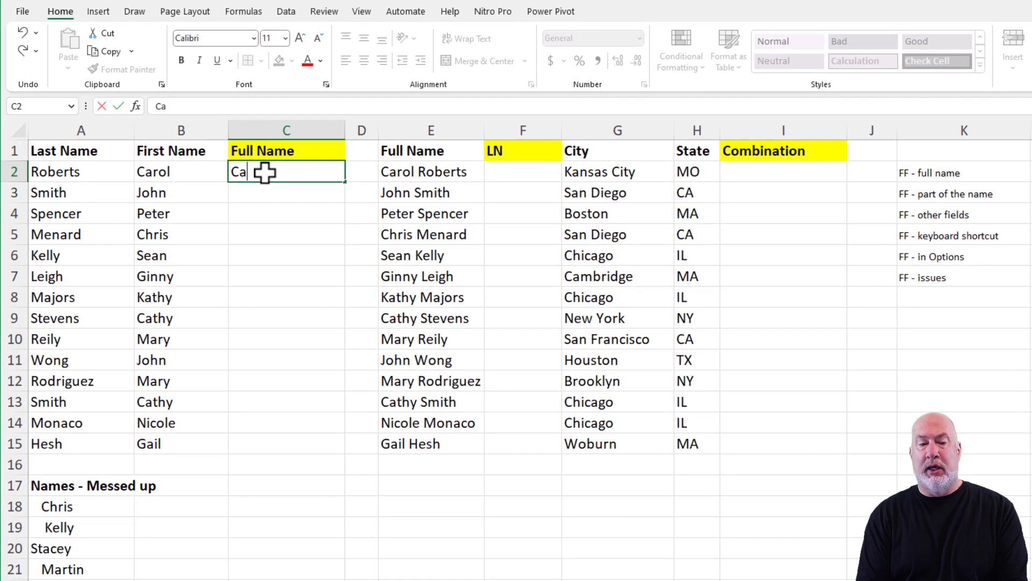
{"action": "key", "text": "Return"}
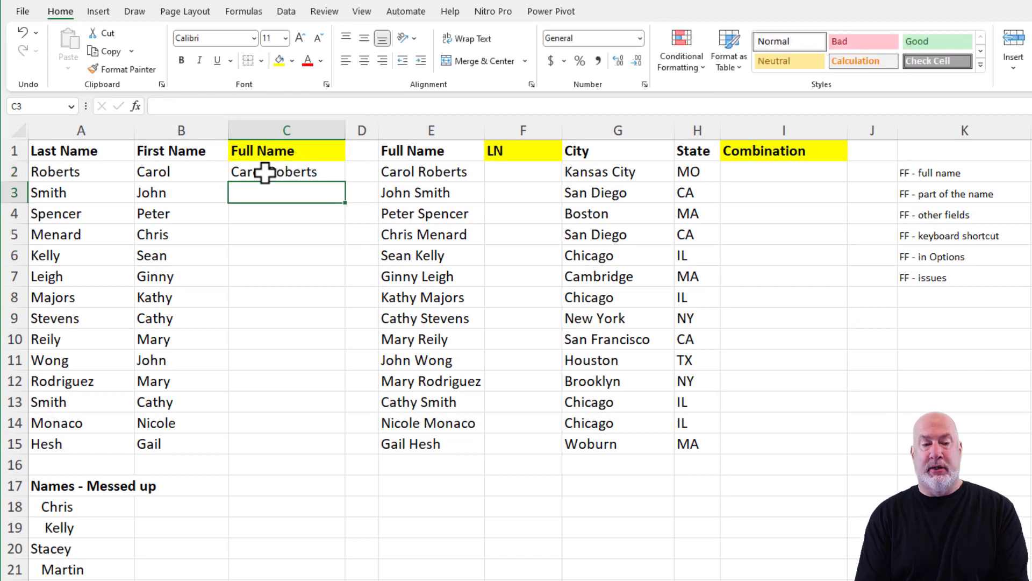
{"action": "type", "text": "John Smith"}
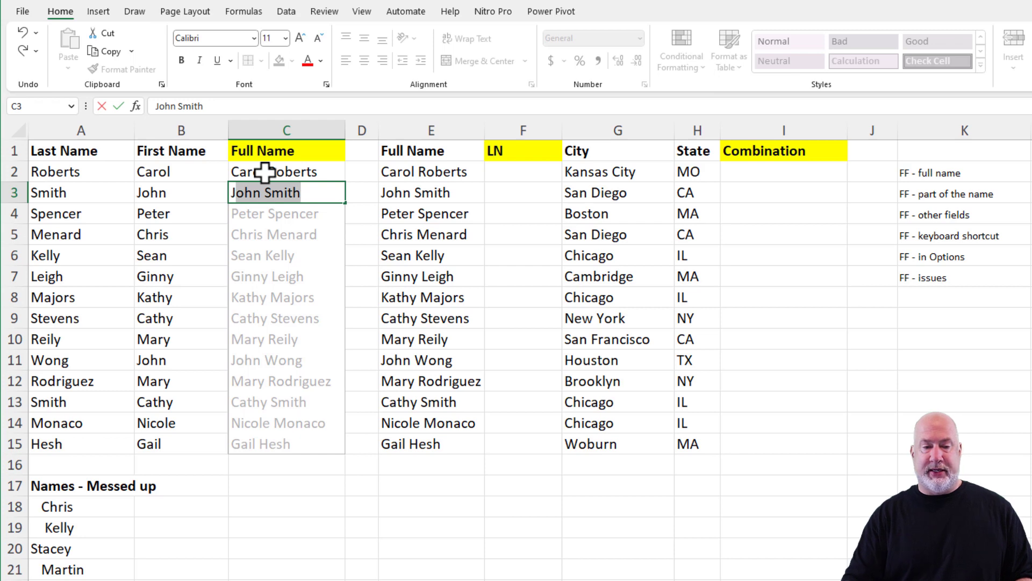
{"action": "key", "text": "Return"}
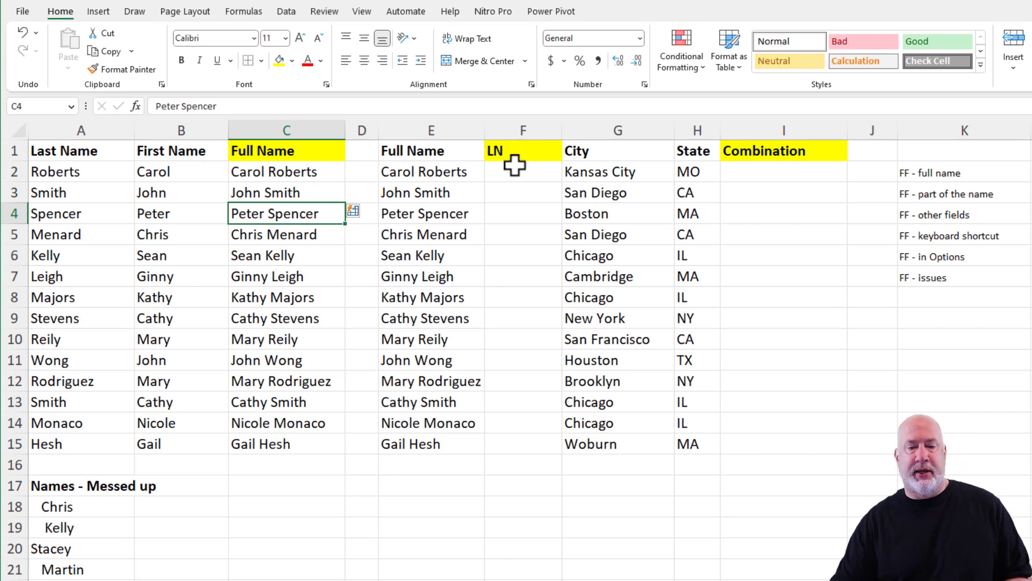
- Enter Roberts and Smith in the LN column, then try Ctrl+E Flash Fill and undo it
{"action": "left_click", "coordinate": [515, 168]}
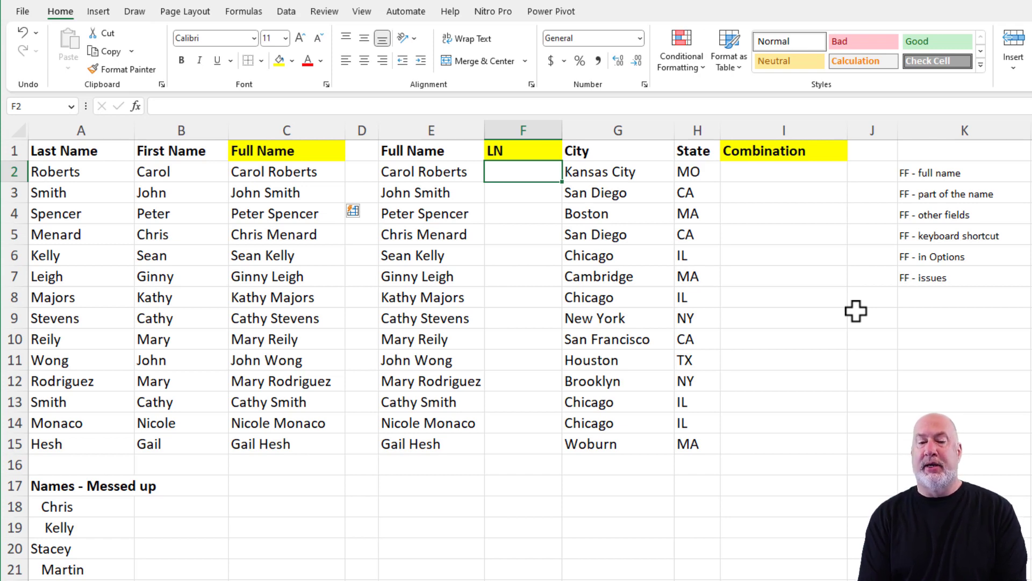
{"action": "type", "text": "Roberts"}
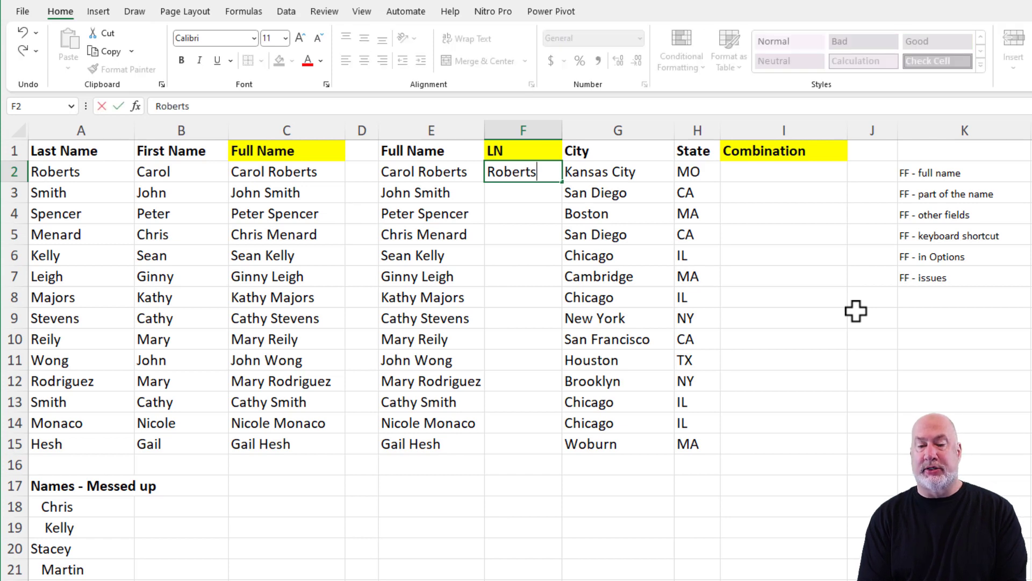
{"action": "key", "text": "Return"}
{"action": "type", "text": "Smith"}
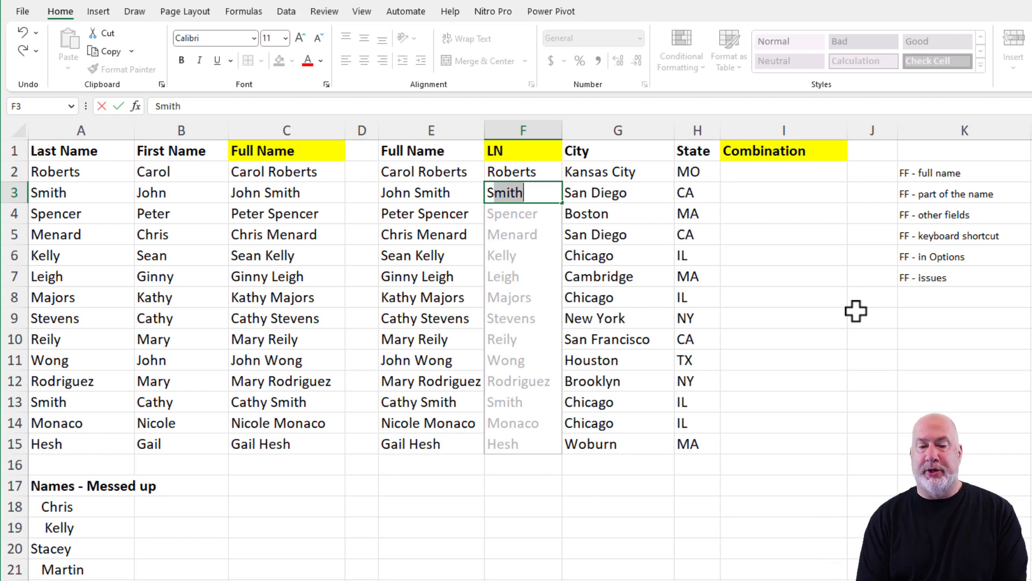
{"action": "key", "text": "Return"}
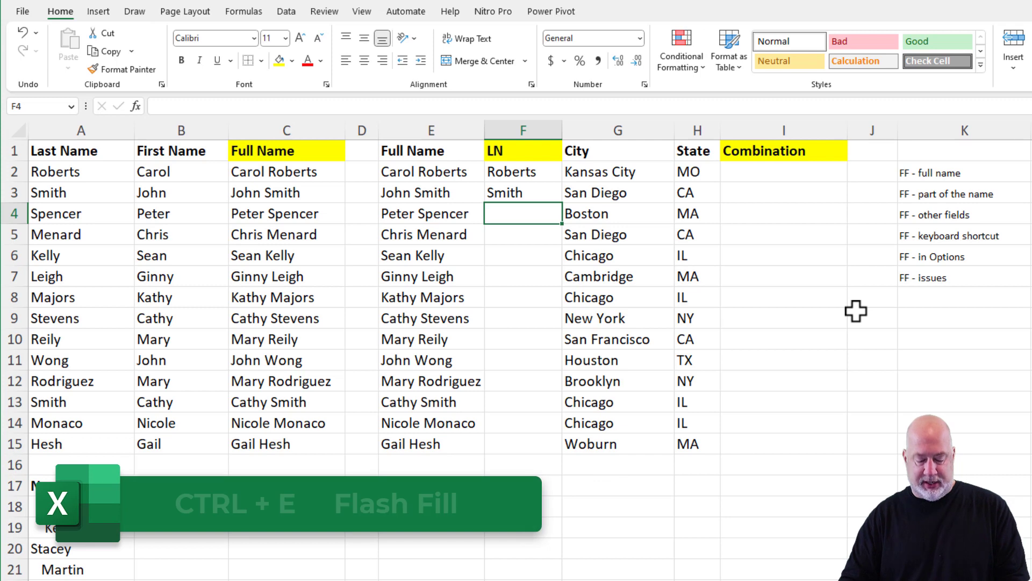
{"action": "key", "text": "ctrl+e"}
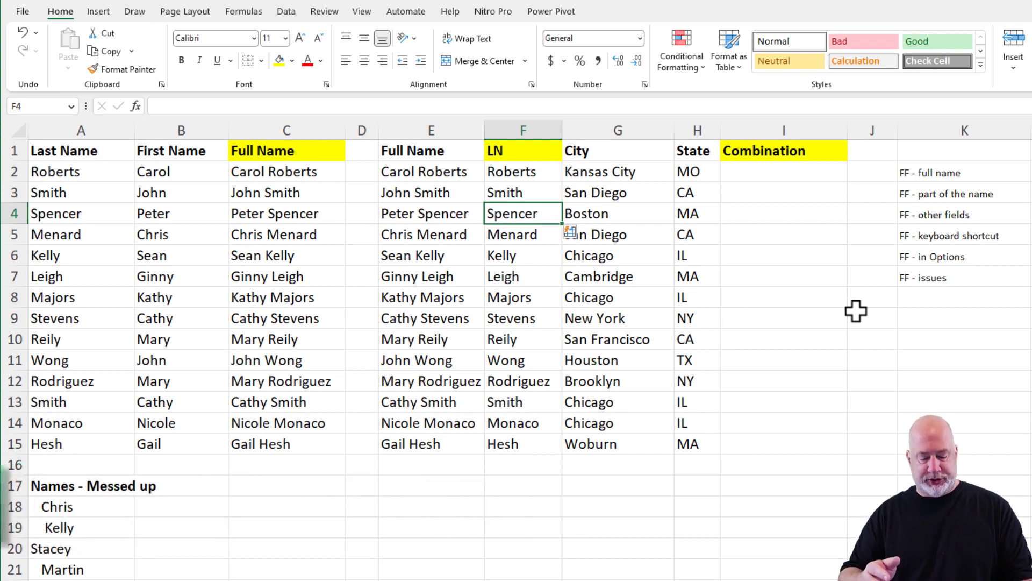
{"action": "key", "text": "ctrl+z"}
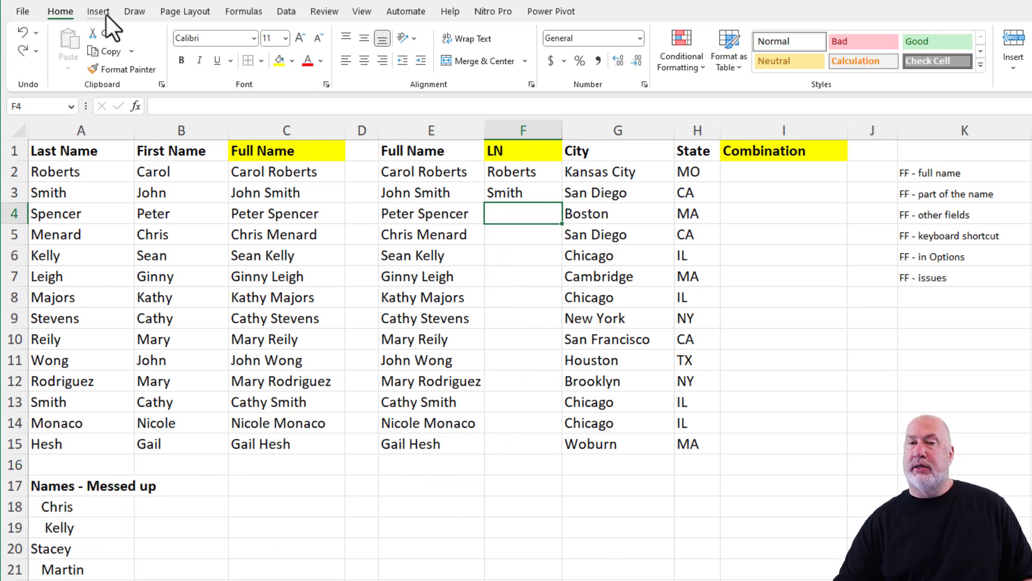
- Fill the remaining LN last names down to Hesh with Flash Fill from the Data tab
{"action": "left_click", "coordinate": [285, 11]}
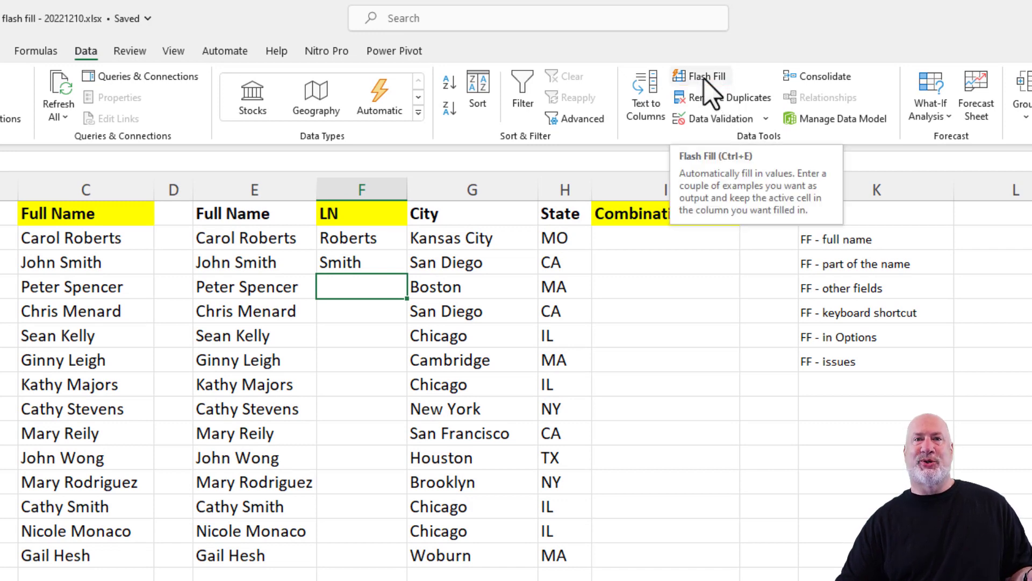
{"action": "left_click", "coordinate": [704, 79]}
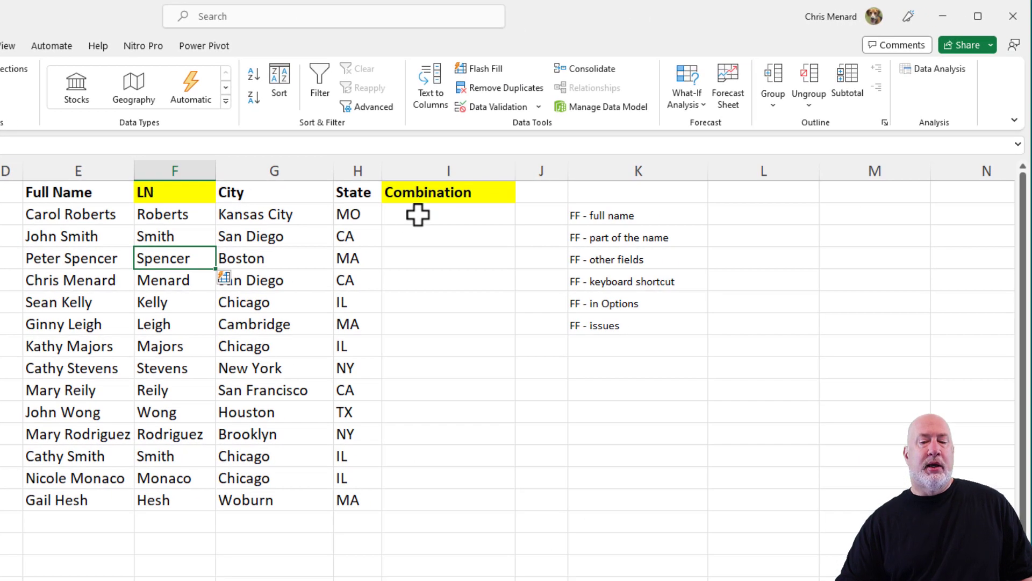
{"action": "left_click", "coordinate": [632, 238]}
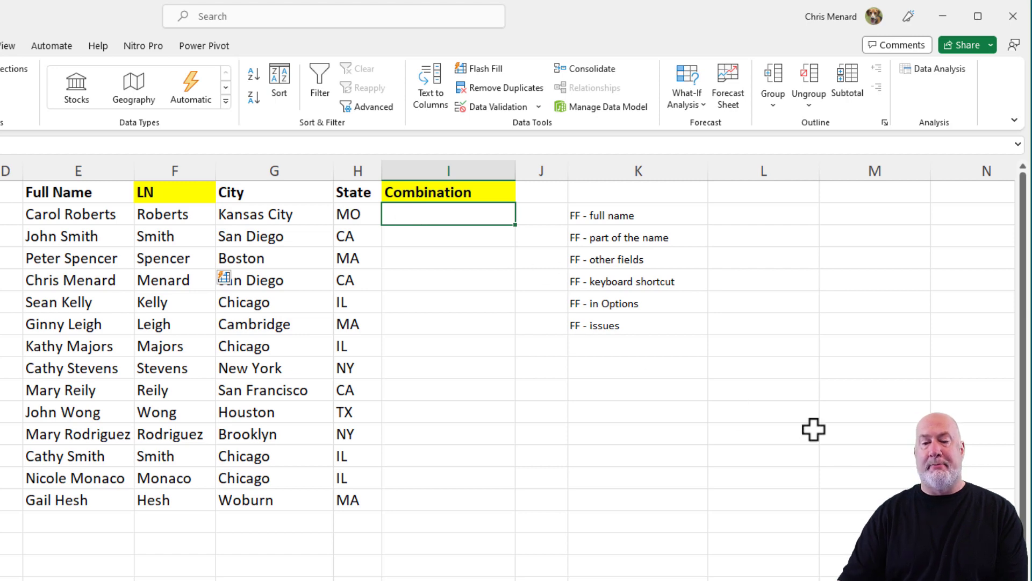
- Enter Kansas City - MO in the first Combination cell, fixing the typos
{"action": "type", "text": "K"}
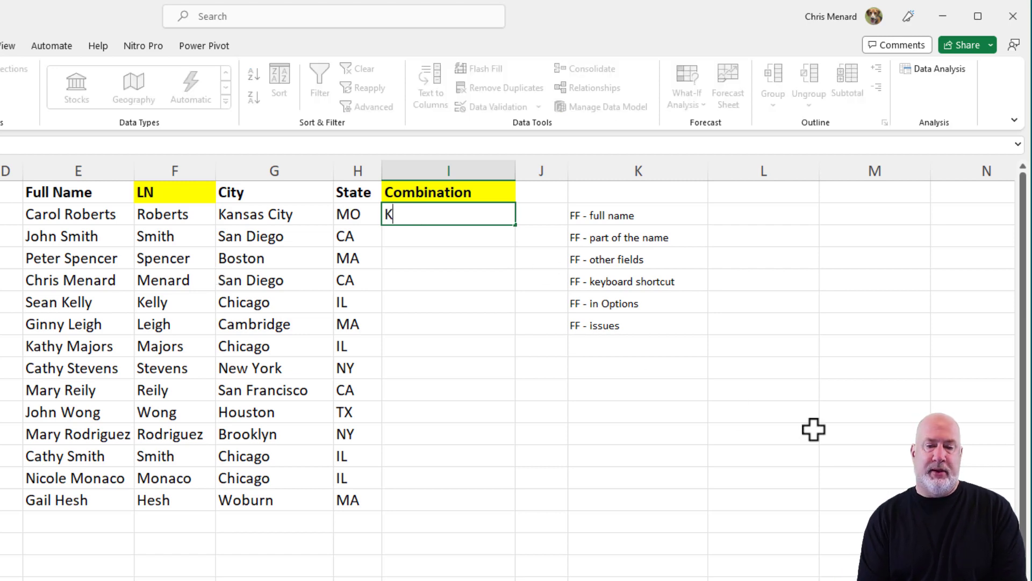
{"action": "type", "text": "ans"}
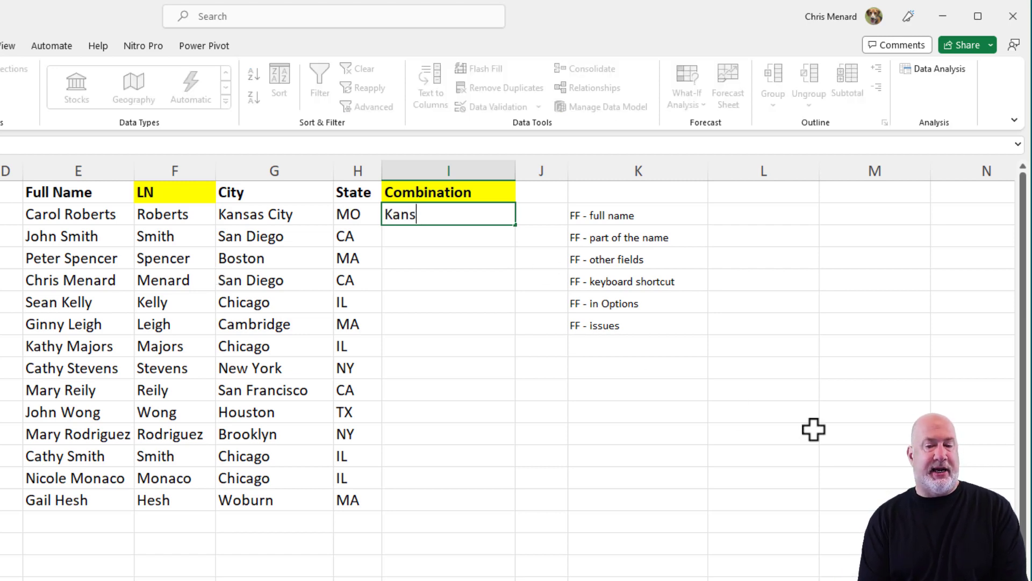
{"action": "type", "text": "an City - MO"}
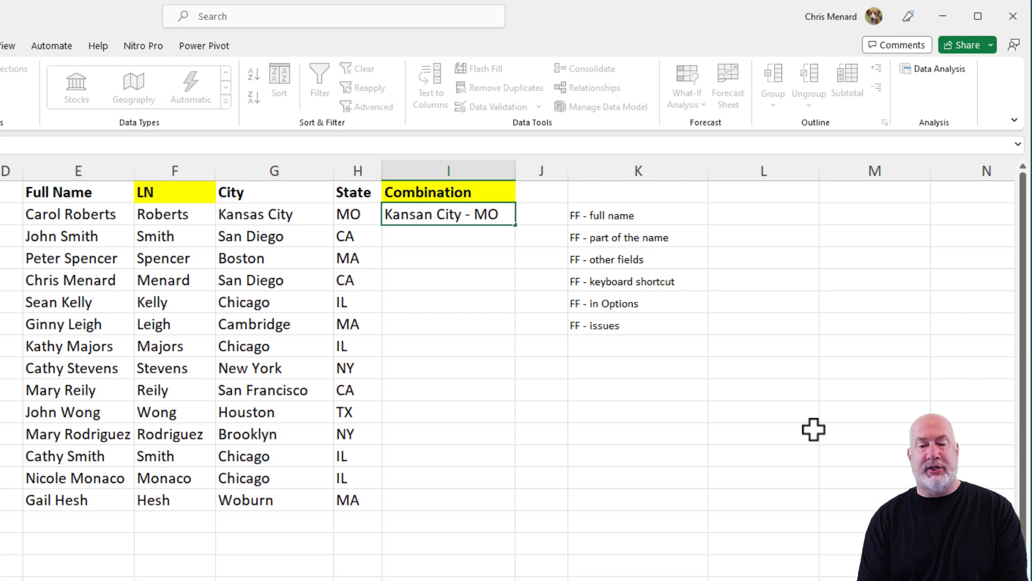
{"action": "key", "text": "Return"}
{"action": "type", "text": "S"}
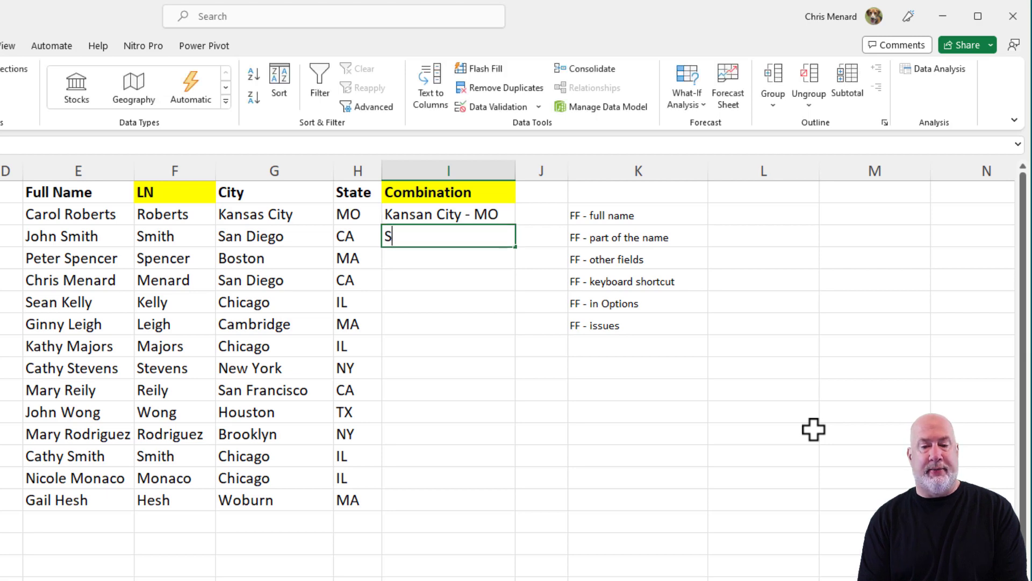
{"action": "type", "text": "an Dei"}
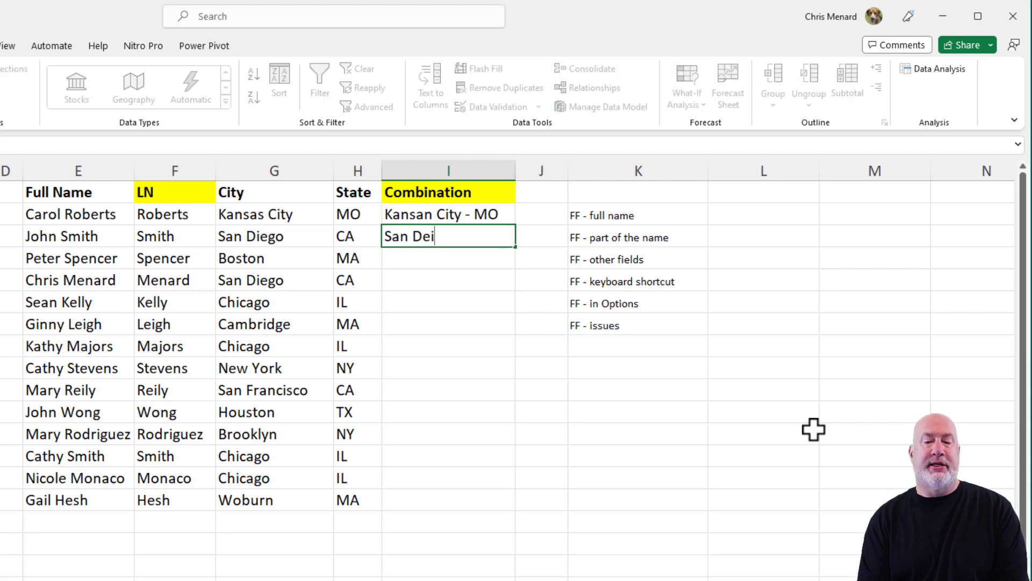
{"action": "key", "text": "BackSpace"}
{"action": "key", "text": "BackSpace"}
{"action": "type", "text": "iego -"}
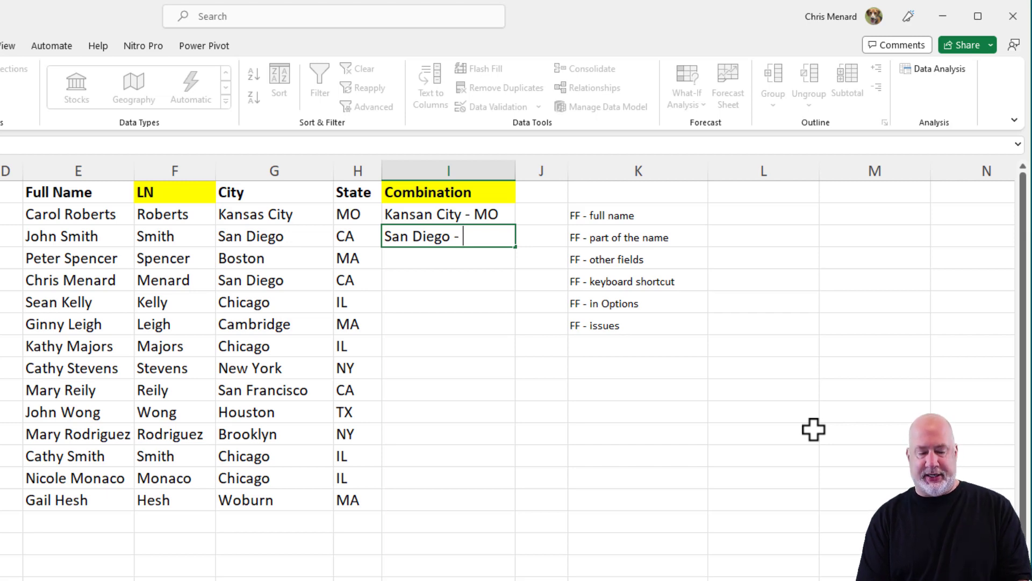
{"action": "key", "text": "Escape"}
{"action": "key", "text": "Up"}
{"action": "key", "text": "Delete"}
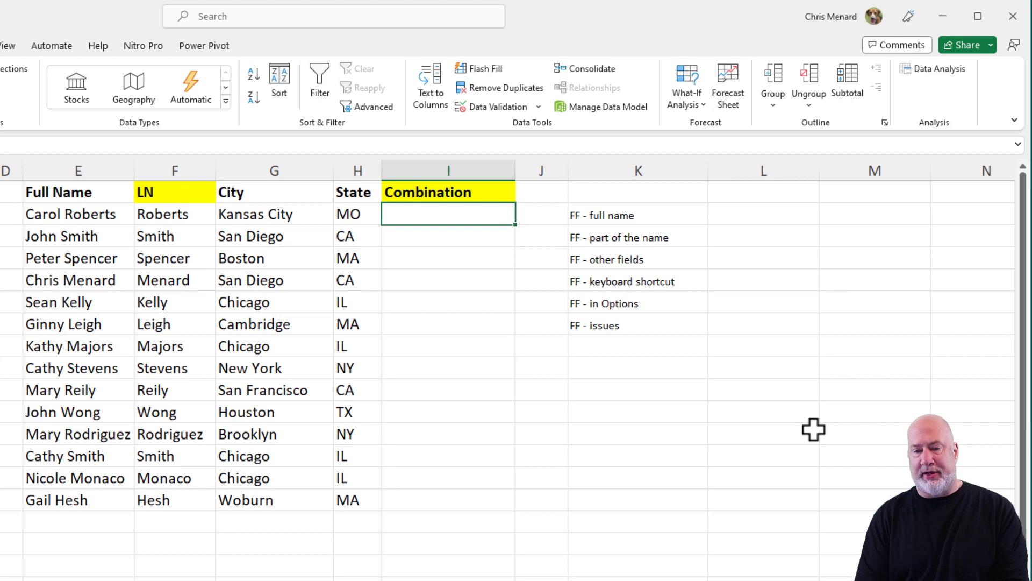
{"action": "type", "text": "Kan"}
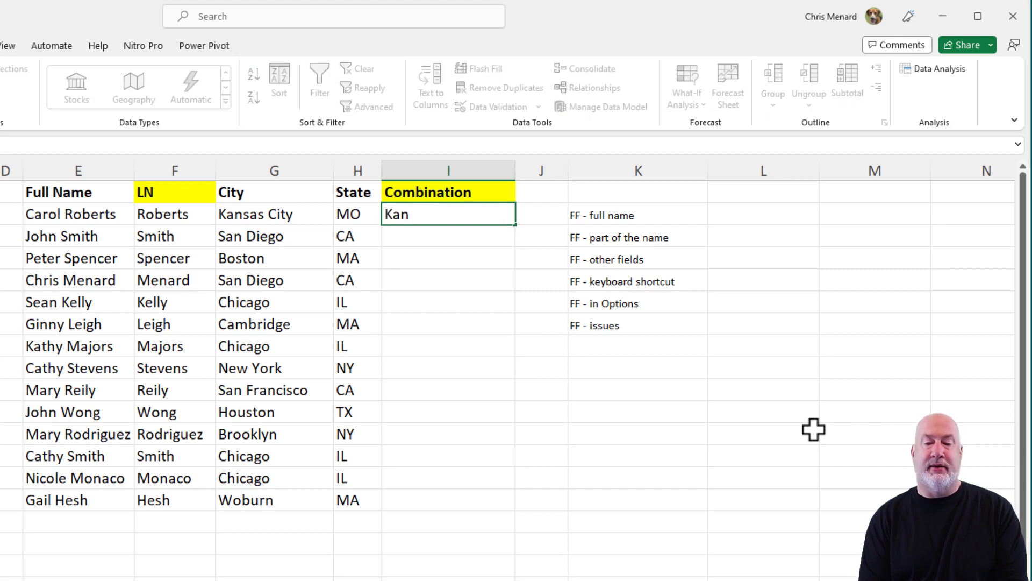
{"action": "type", "text": "sas City - MOO"}
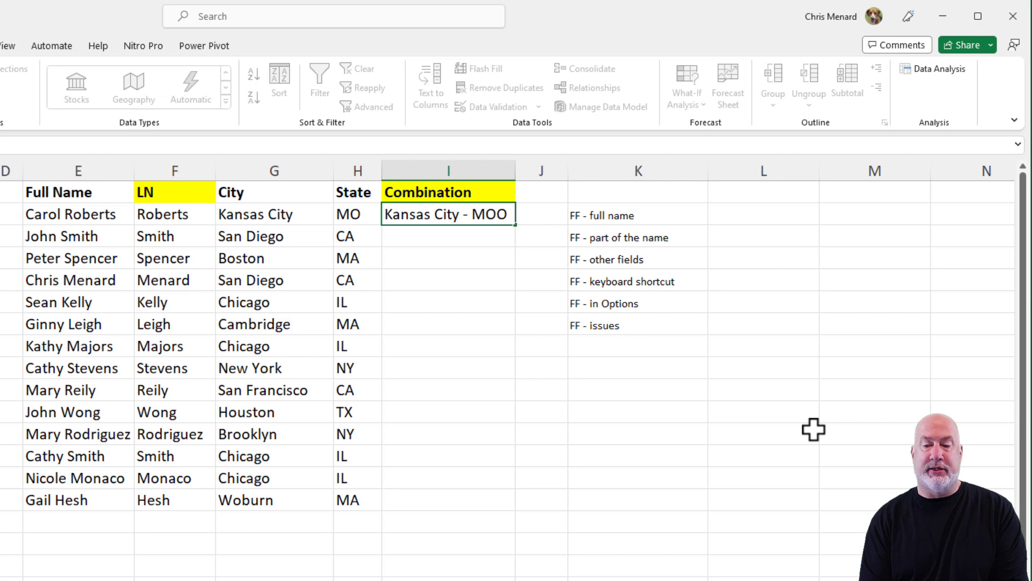
{"action": "key", "text": "BackSpace"}
{"action": "key", "text": "Return"}
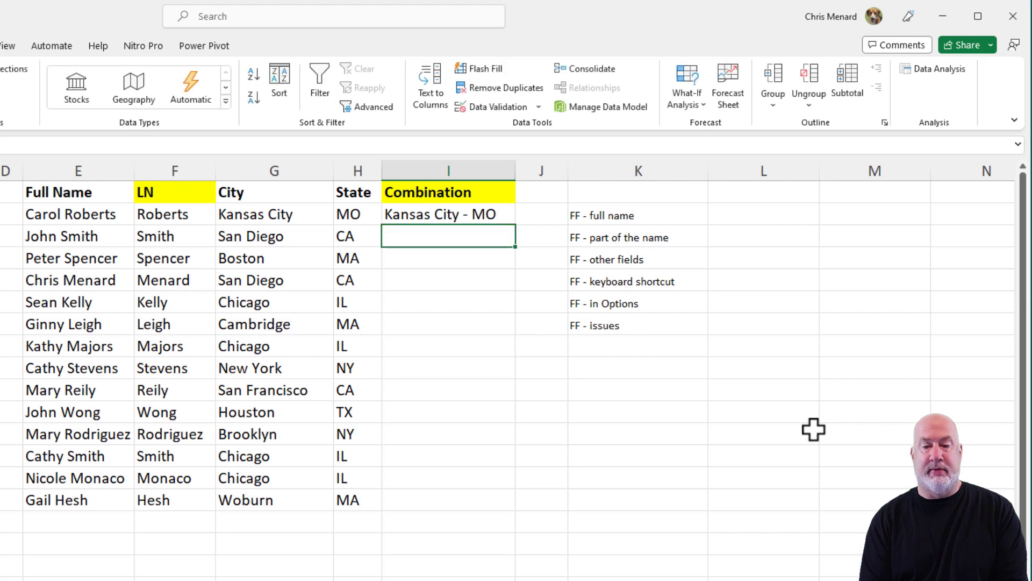
- Enter San Diego - CA below it and Flash Fill the remaining City - State pairs
{"action": "type", "text": "San Dei"}
{"action": "key", "text": "BackSpace"}
{"action": "key", "text": "BackSpace"}
{"action": "type", "text": "ie"}
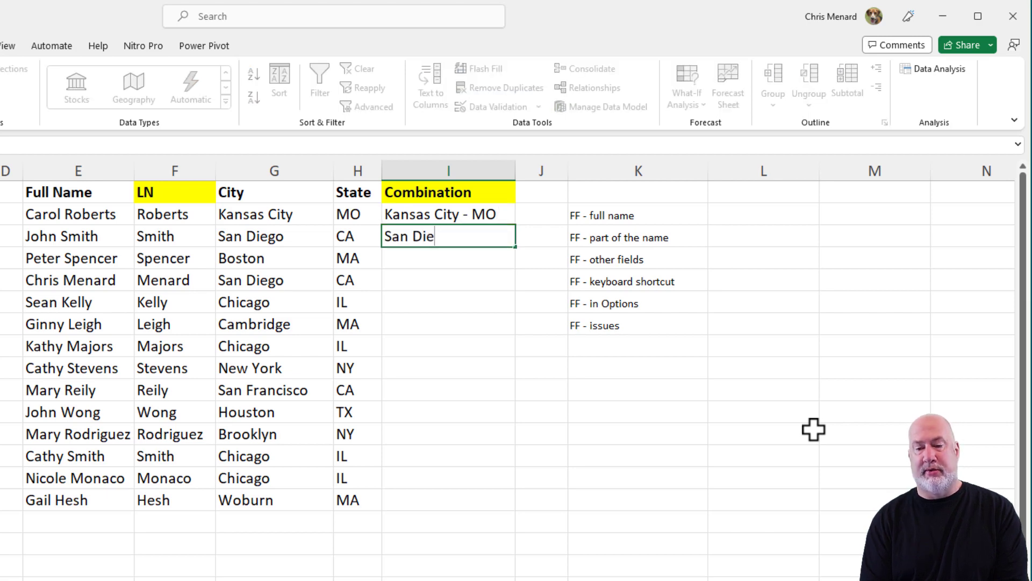
{"action": "type", "text": "go - CA"}
{"action": "key", "text": "Return"}
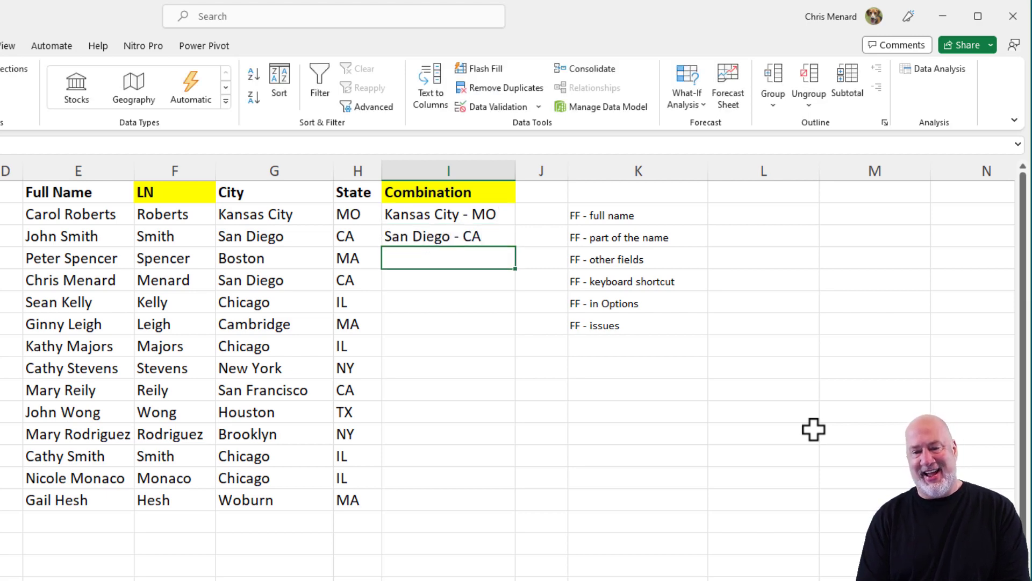
{"action": "key", "text": "ctrl+e"}
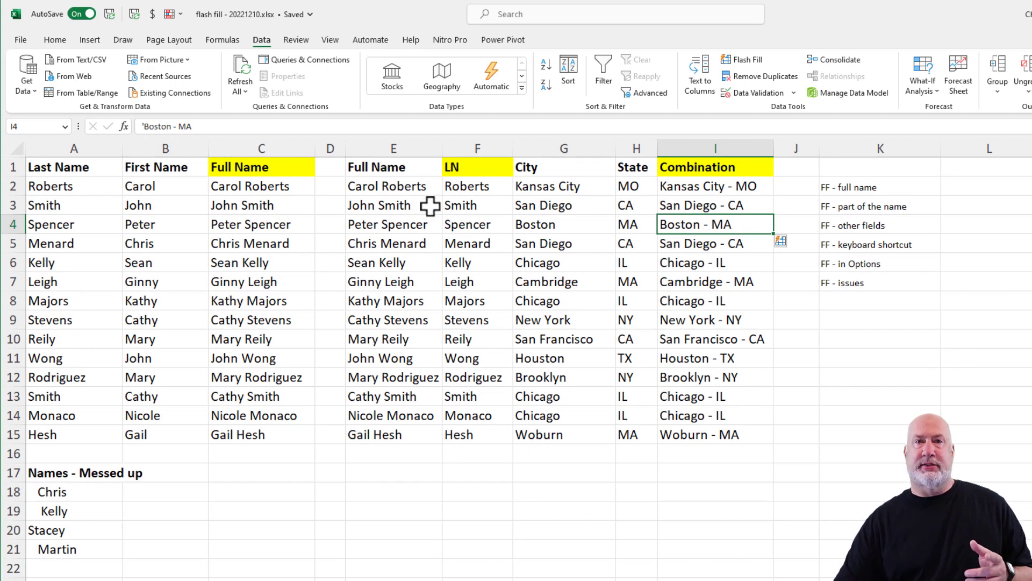
- Clear the generated full names from C3 down to C16
{"action": "left_click_drag", "start_coordinate": [249, 202], "coordinate": [251, 448]}
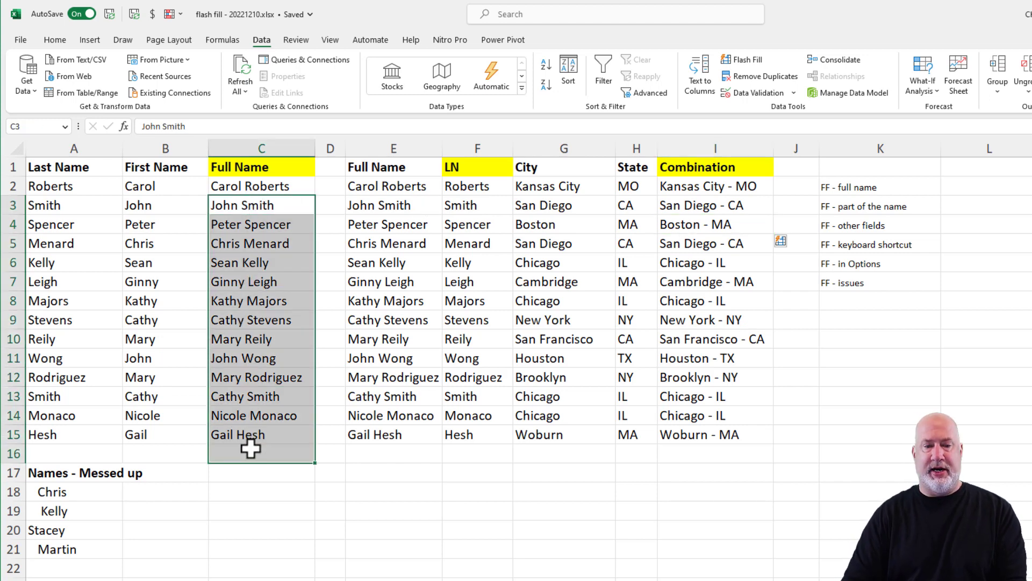
{"action": "key", "text": "Delete"}
{"action": "key", "text": "Up"}
- Re-enter John Smith in C3 and reject Flash Fill's suggestion in C4
{"action": "key", "text": "Down"}
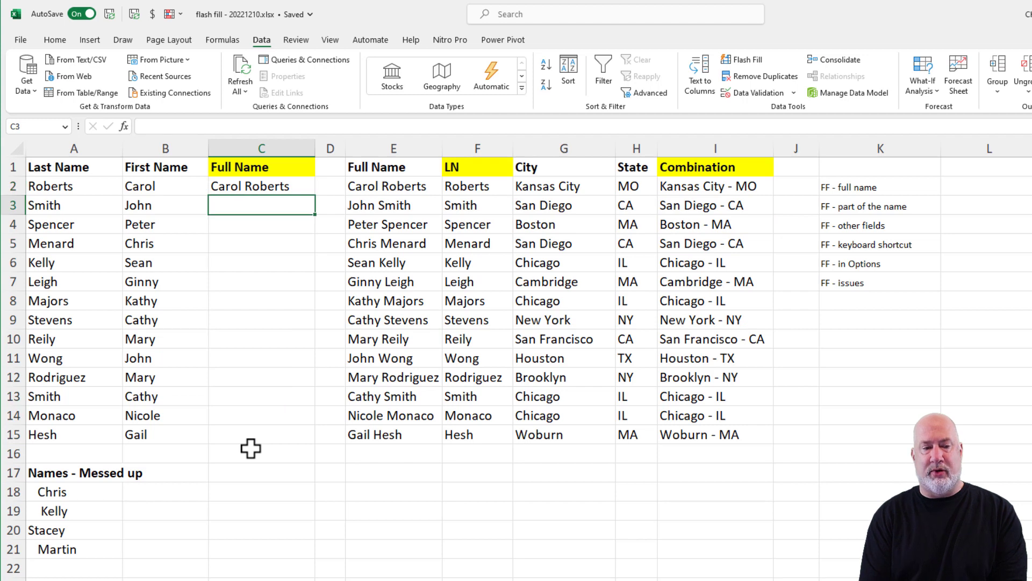
{"action": "type", "text": "Jo"}
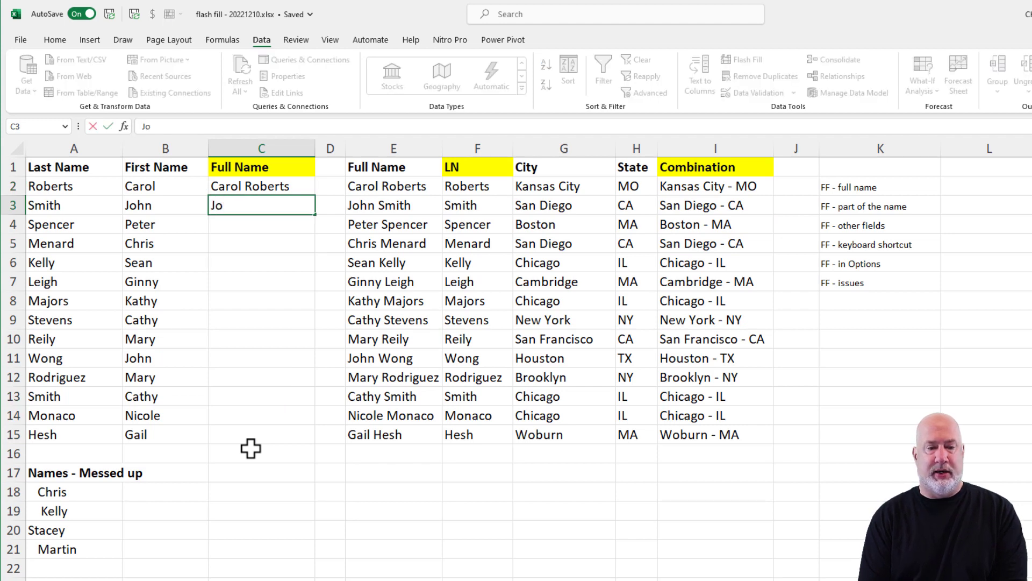
{"action": "type", "text": "hn Smith"}
{"action": "key", "text": "Return"}
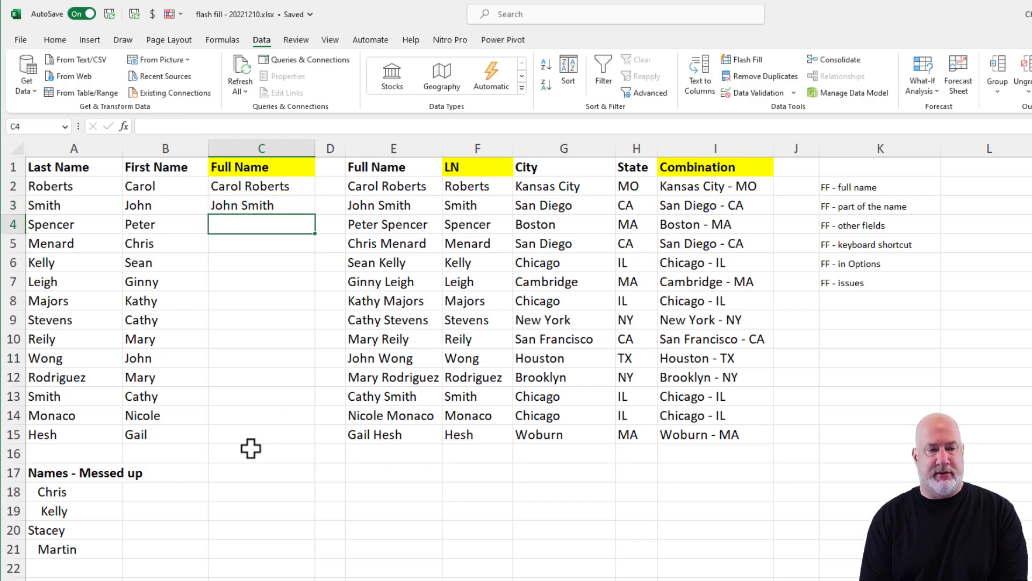
{"action": "type", "text": "P"}
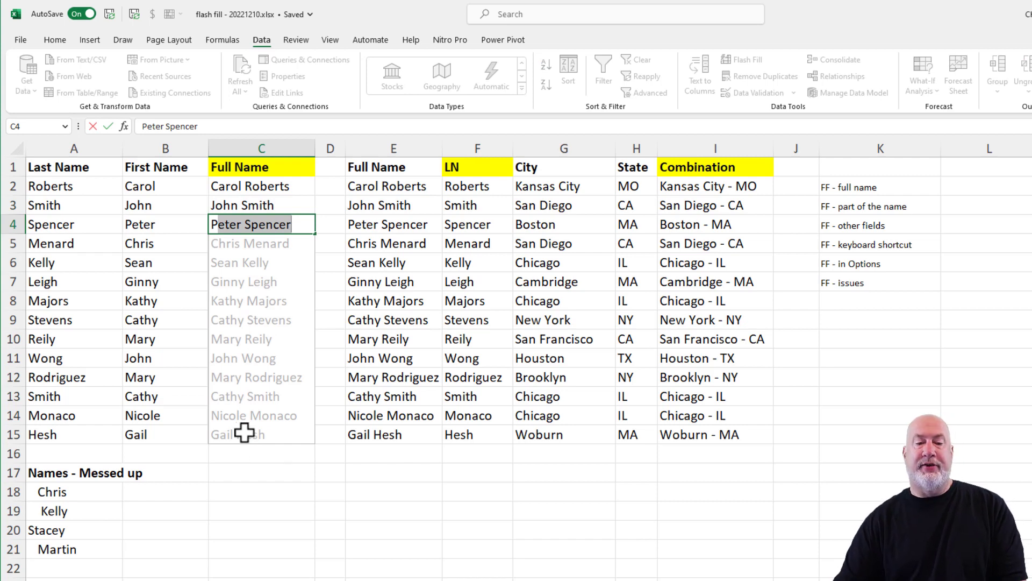
{"action": "key", "text": "Escape"}
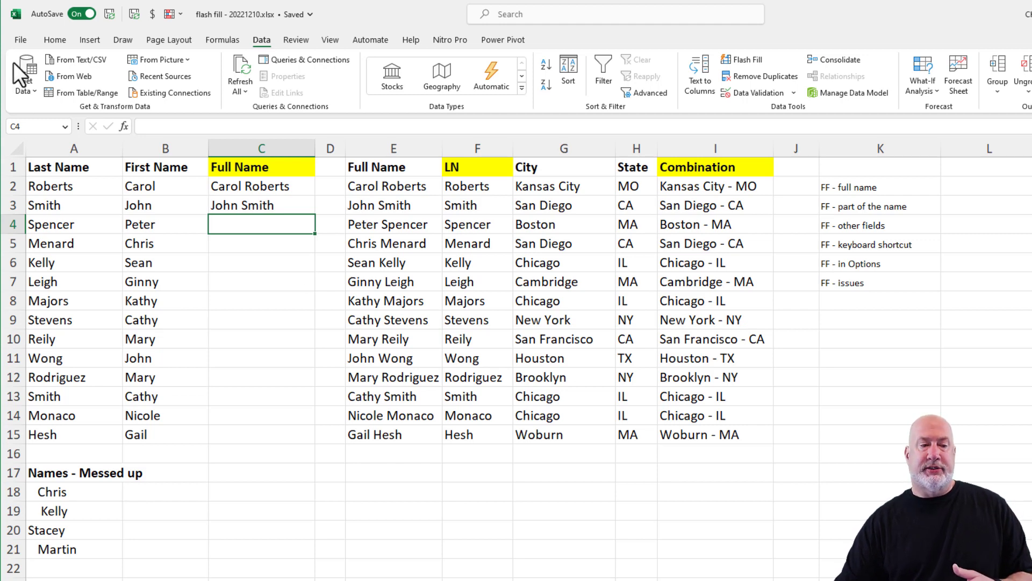
{"action": "left_click", "coordinate": [24, 44]}
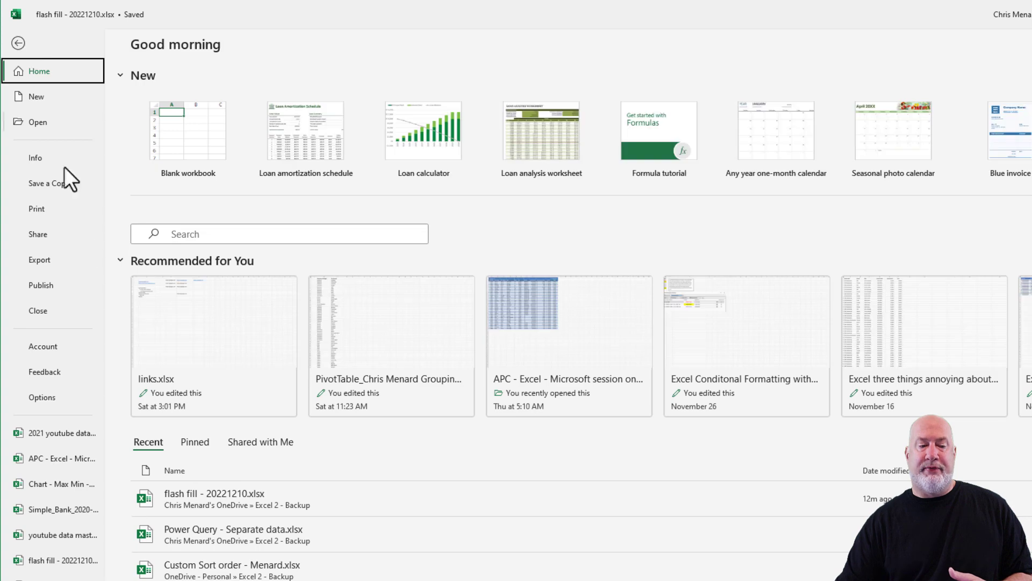
{"action": "left_click", "coordinate": [43, 397]}
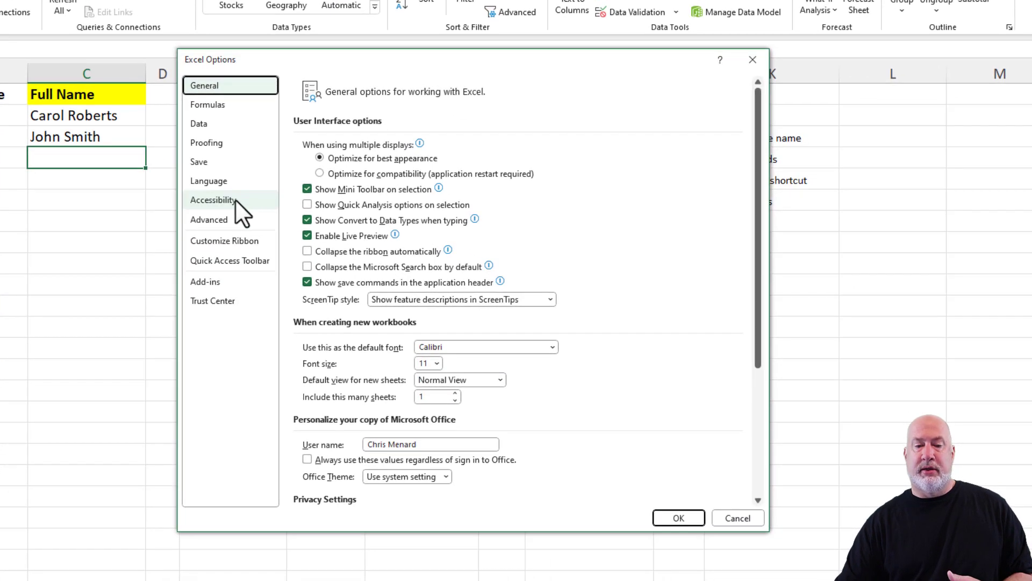
{"action": "left_click", "coordinate": [223, 222]}
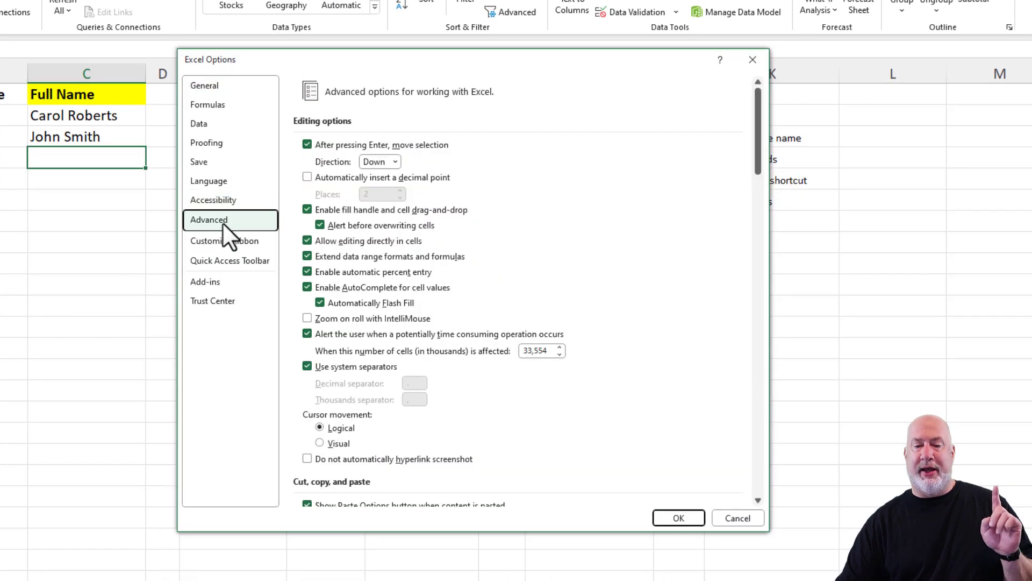
{"action": "left_click", "coordinate": [329, 305]}
{"action": "left_click", "coordinate": [320, 304]}
{"action": "left_click", "coordinate": [319, 303]}
{"action": "left_click", "coordinate": [320, 303]}
{"action": "left_click", "coordinate": [679, 517]}
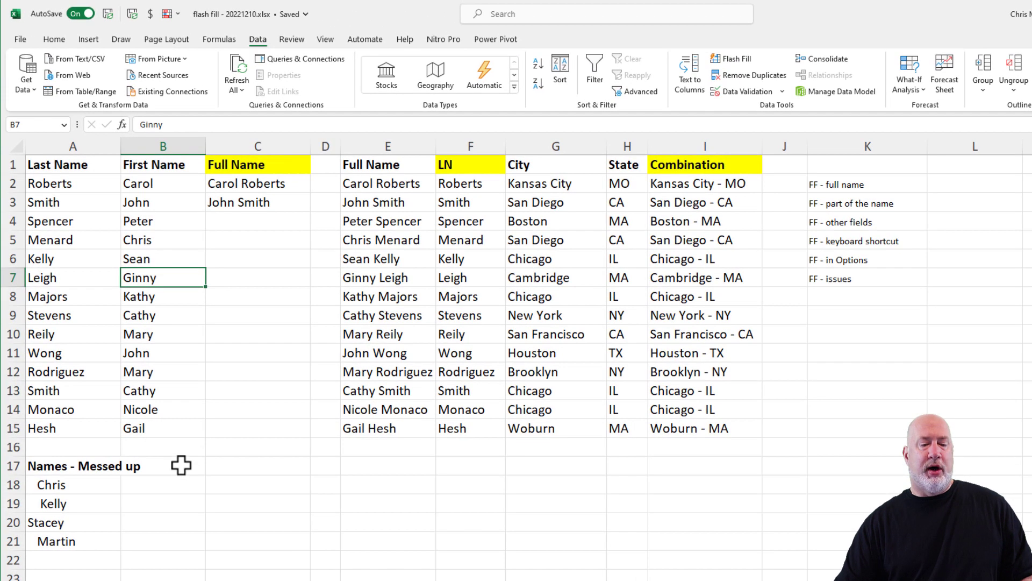
{"action": "left_click", "coordinate": [173, 484]}
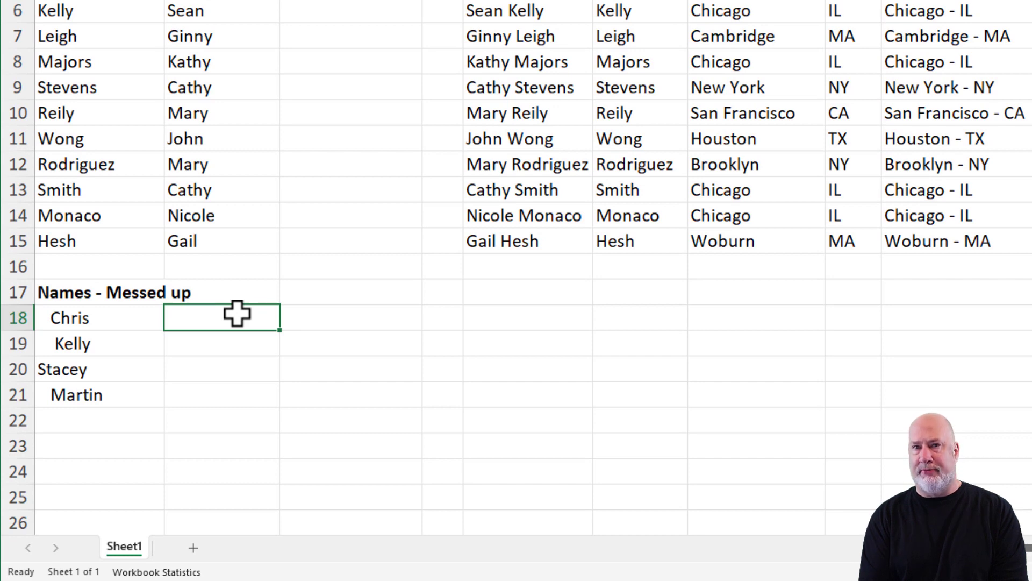
- Enter Chris in B18 and accept Flash Fill's cleaned names Kelly, Stacey and Martin
{"action": "type", "text": "Chris"}
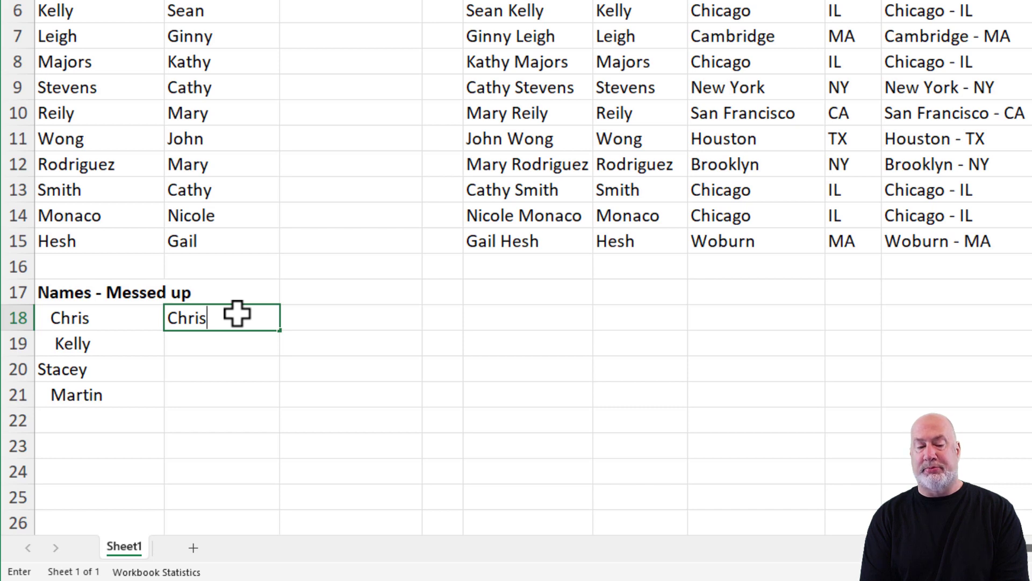
{"action": "key", "text": "Return"}
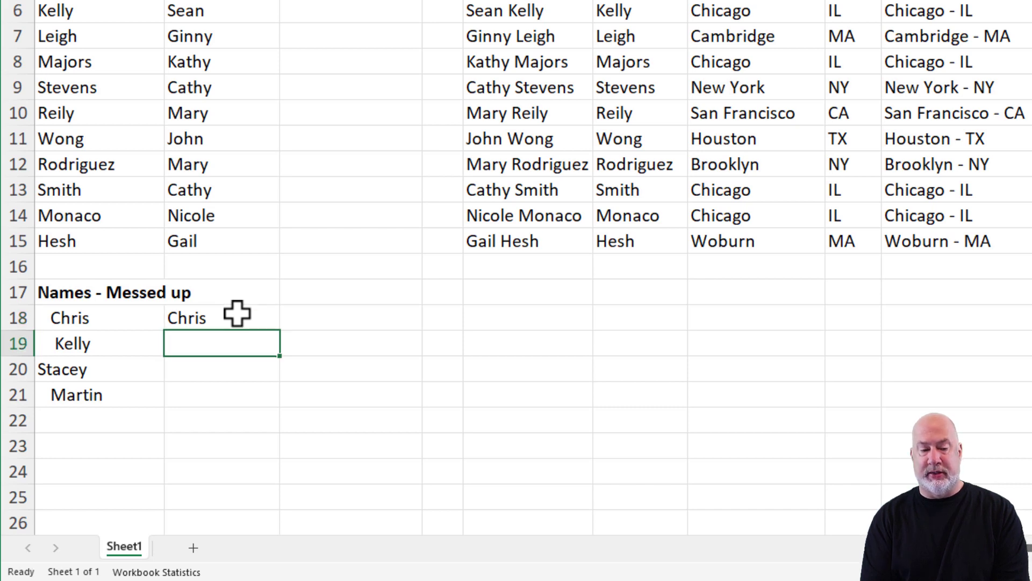
{"action": "type", "text": "K"}
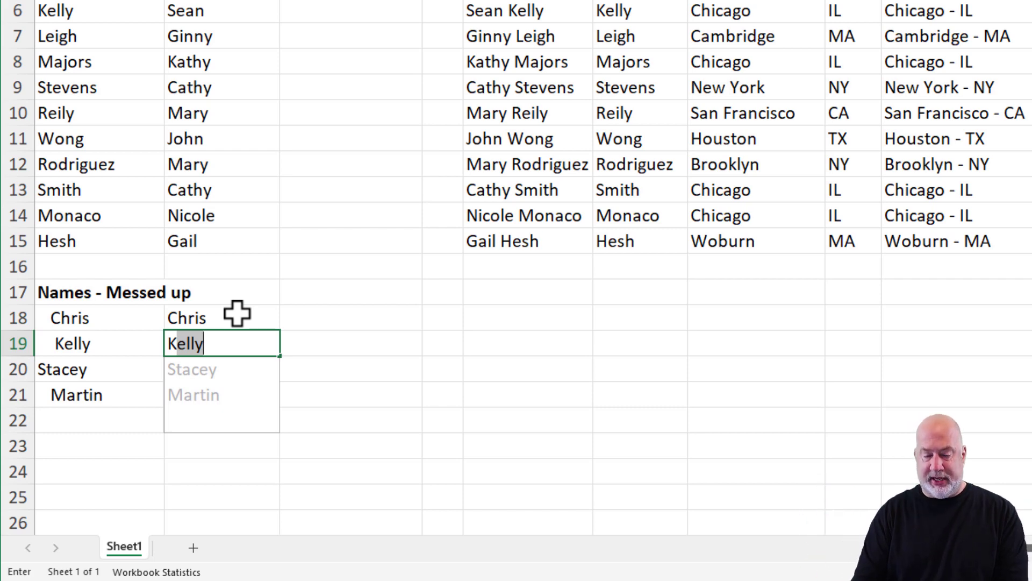
{"action": "key", "text": "Return"}
- Start a =LEN formula in cell C18
{"action": "key", "text": "Up"}
{"action": "key", "text": "Up"}
{"action": "key", "text": "Up"}
{"action": "key", "text": "Right"}
{"action": "key", "text": "Down"}
{"action": "type", "text": "="}
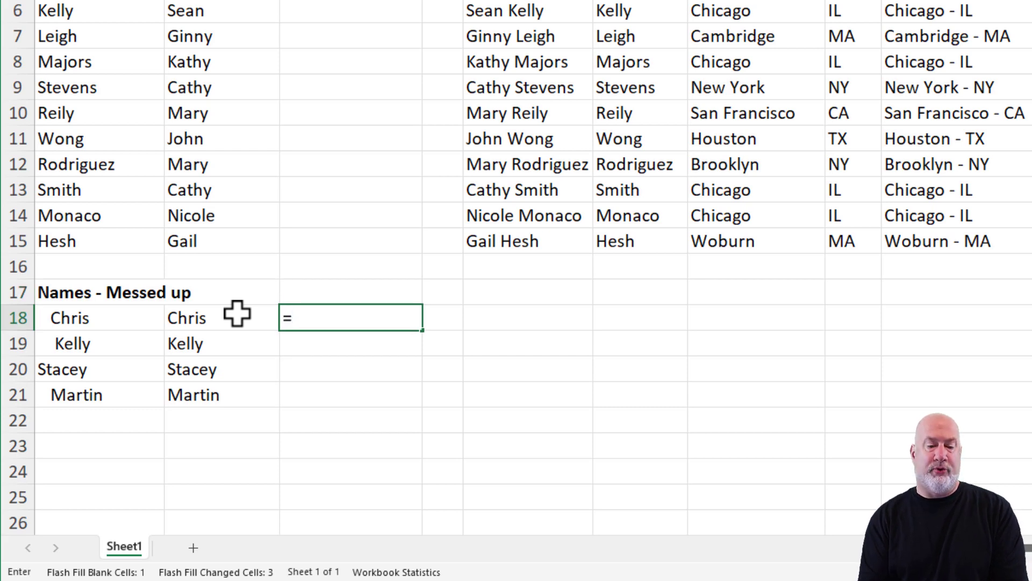
{"action": "type", "text": "len"}
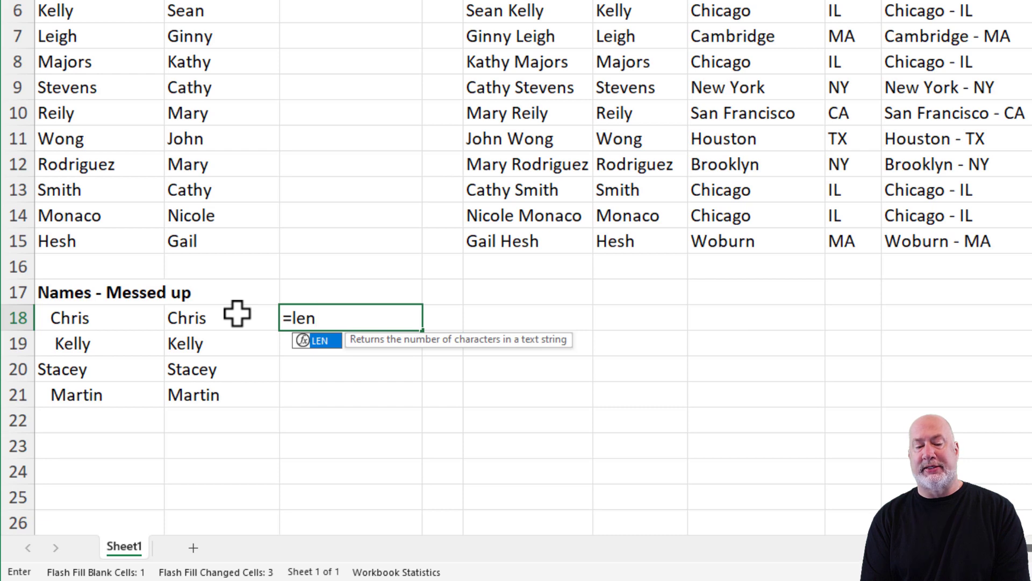
- Complete the formula =LEN(A18) in C18
{"action": "key", "text": "Tab"}
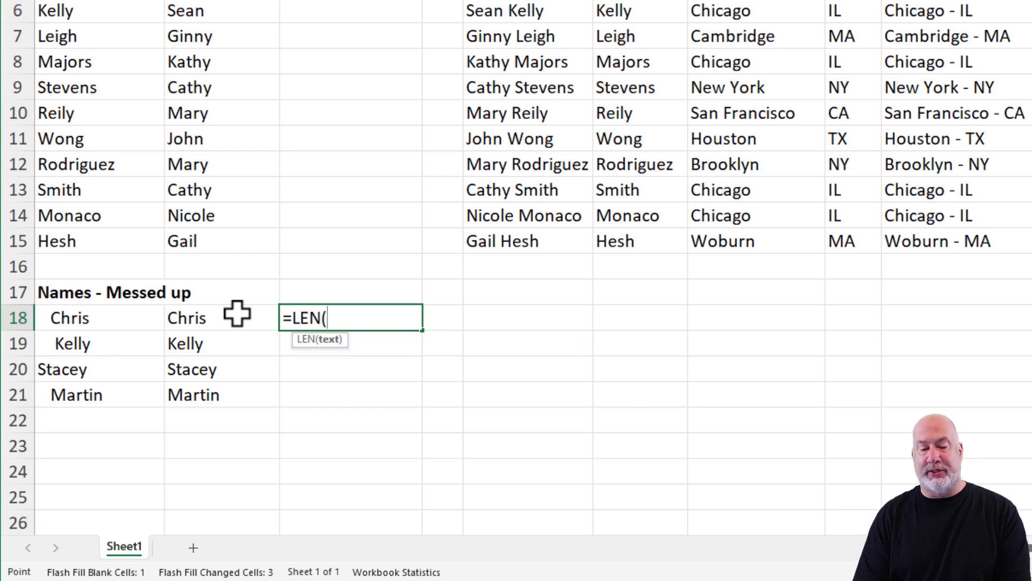
{"action": "key", "text": "Left"}
{"action": "key", "text": "Left"}
{"action": "key", "text": "Return"}
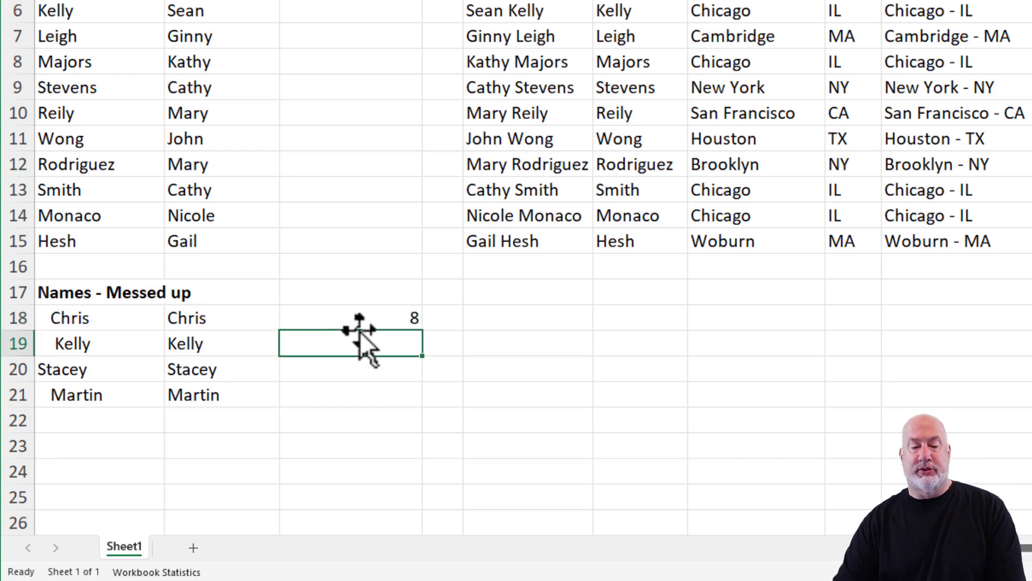
- Copy the LEN formula down to C21 and across into column D, then widen column D
{"action": "left_click", "coordinate": [376, 318]}
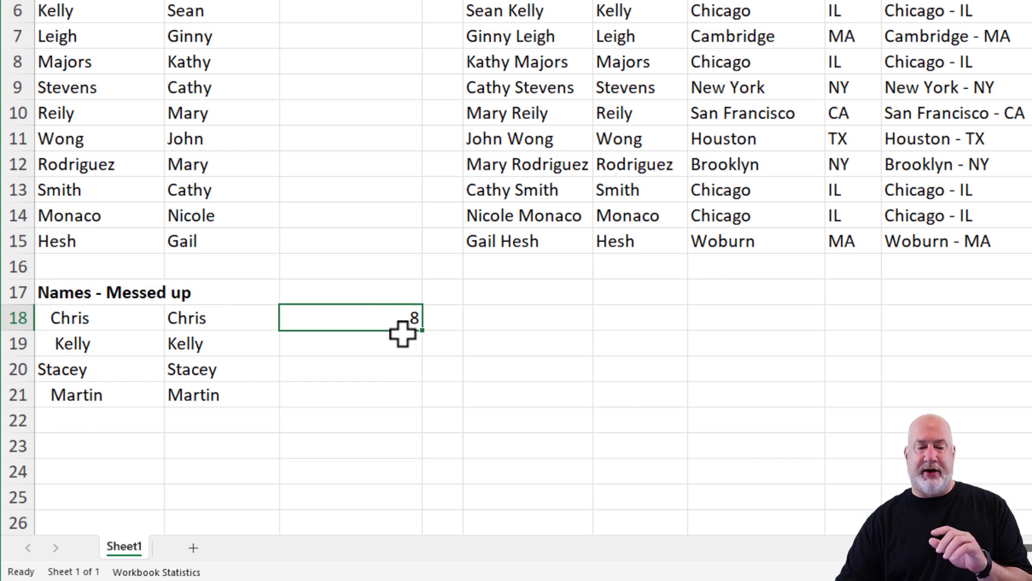
{"action": "left_click_drag", "start_coordinate": [422, 330], "coordinate": [424, 412]}
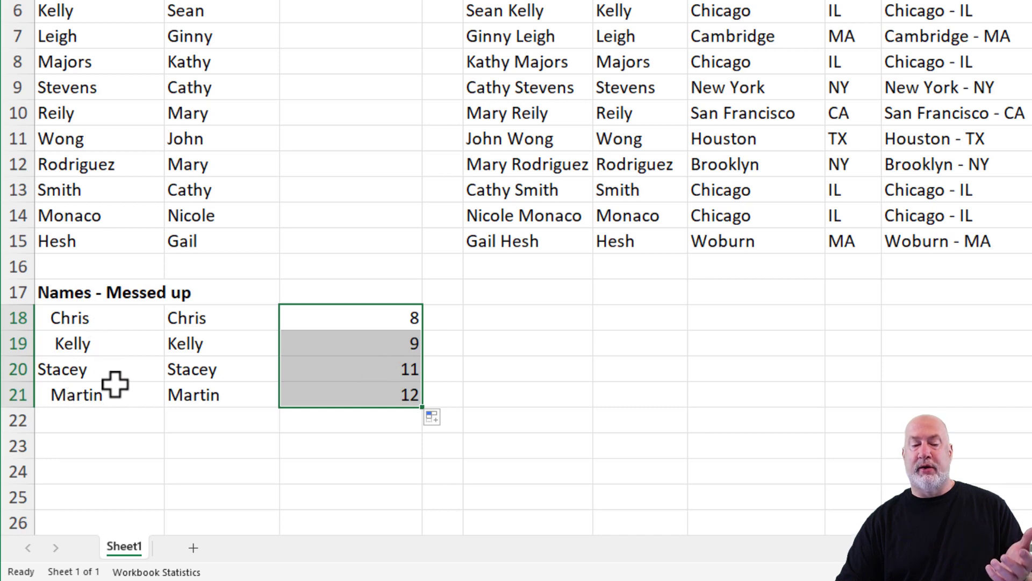
{"action": "left_click_drag", "start_coordinate": [427, 411], "coordinate": [460, 410]}
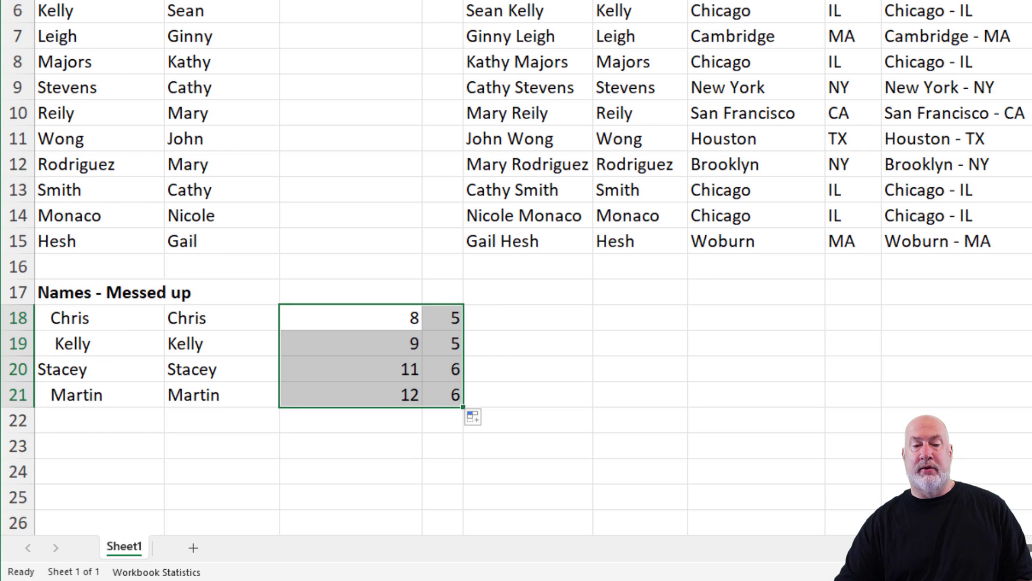
{"action": "left_click_drag", "start_coordinate": [484, 322], "coordinate": [487, 388]}
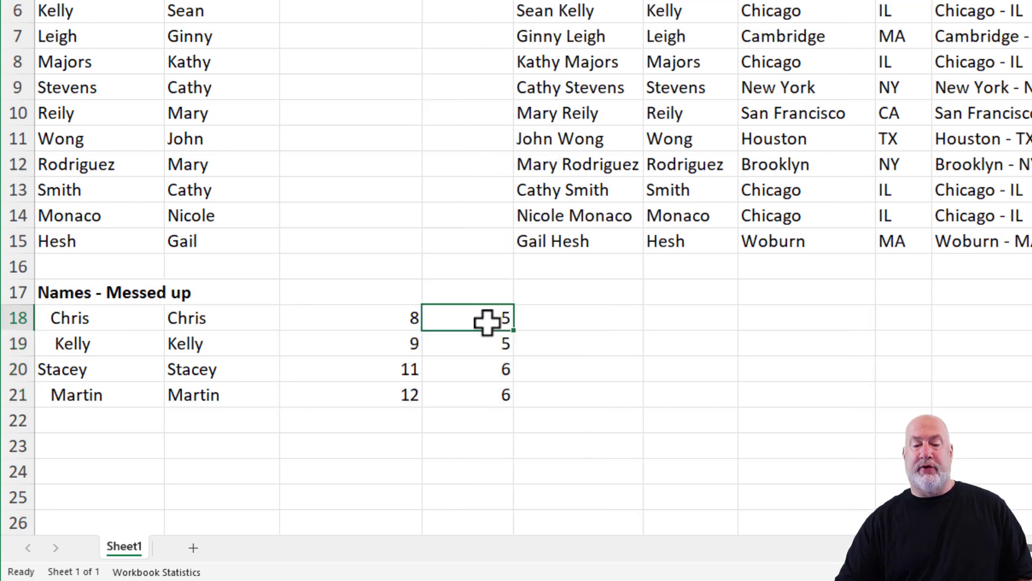